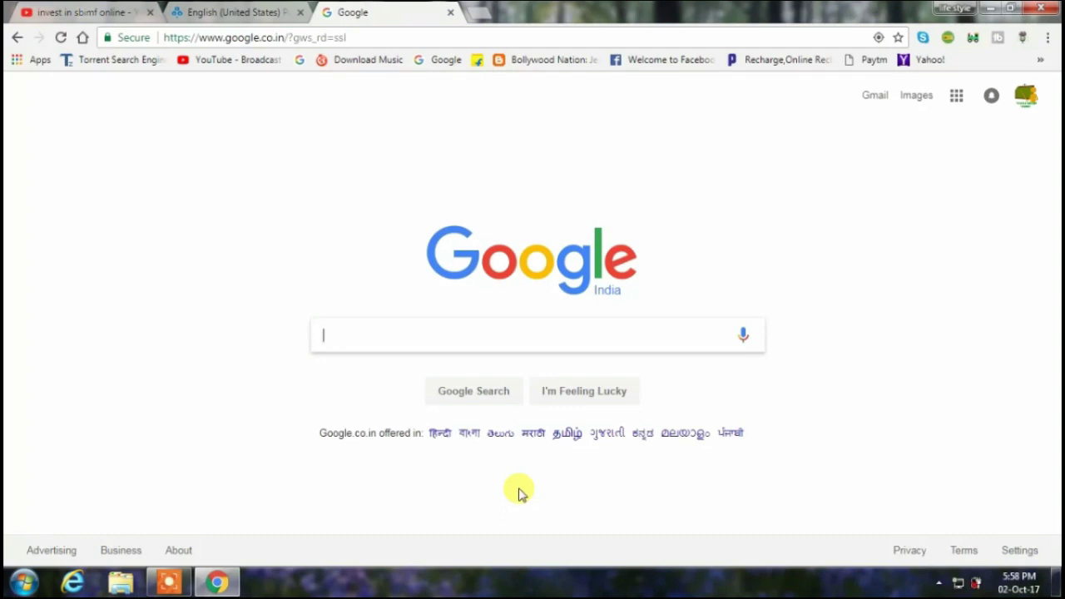
Find the OnlineSBI website through a Google search for "onlinesbi" and open its personal banking login form
text(onli)
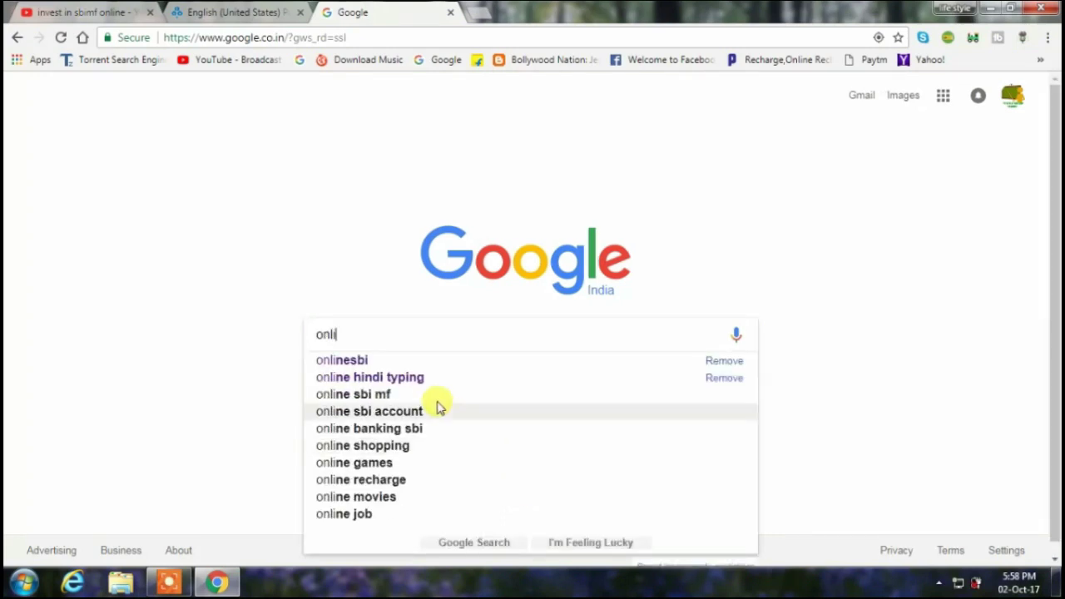
click(398, 363)
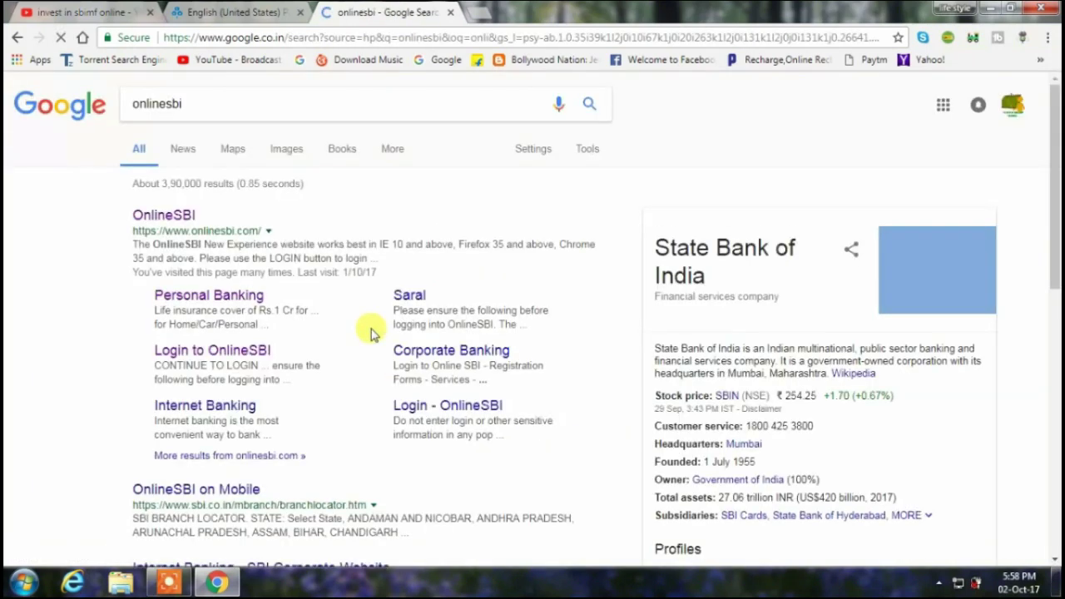
click(183, 216)
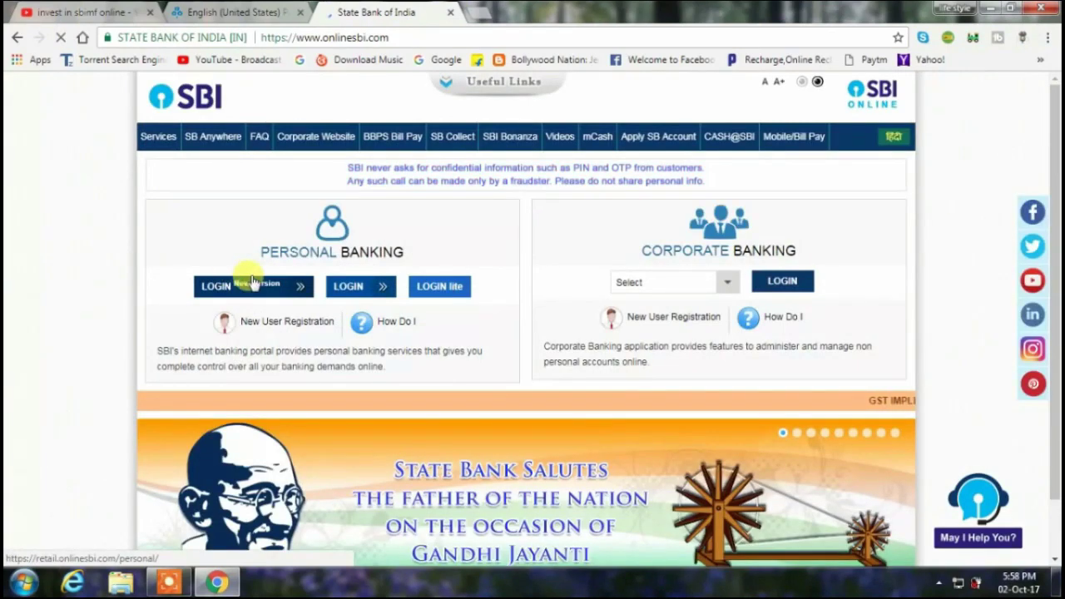
click(351, 285)
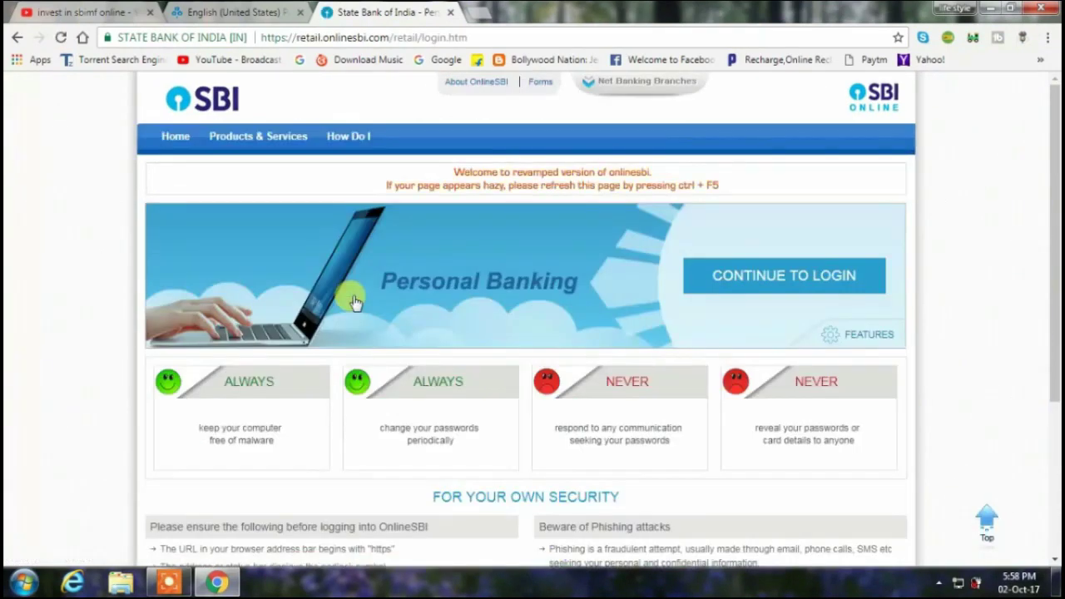
click(693, 283)
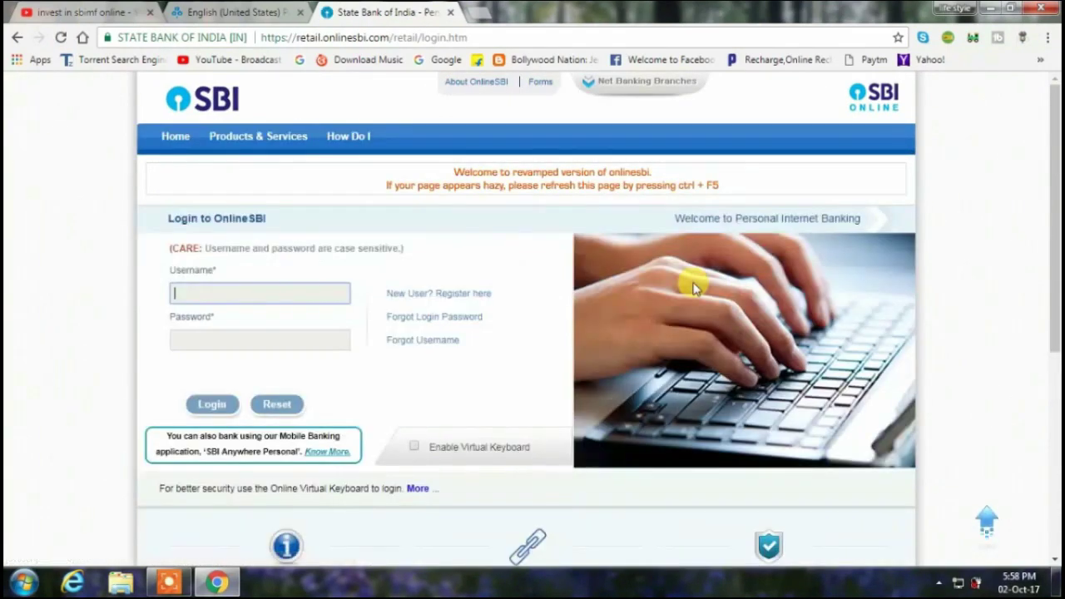
Log in to personal internet banking with the account's username and login password
text(P)
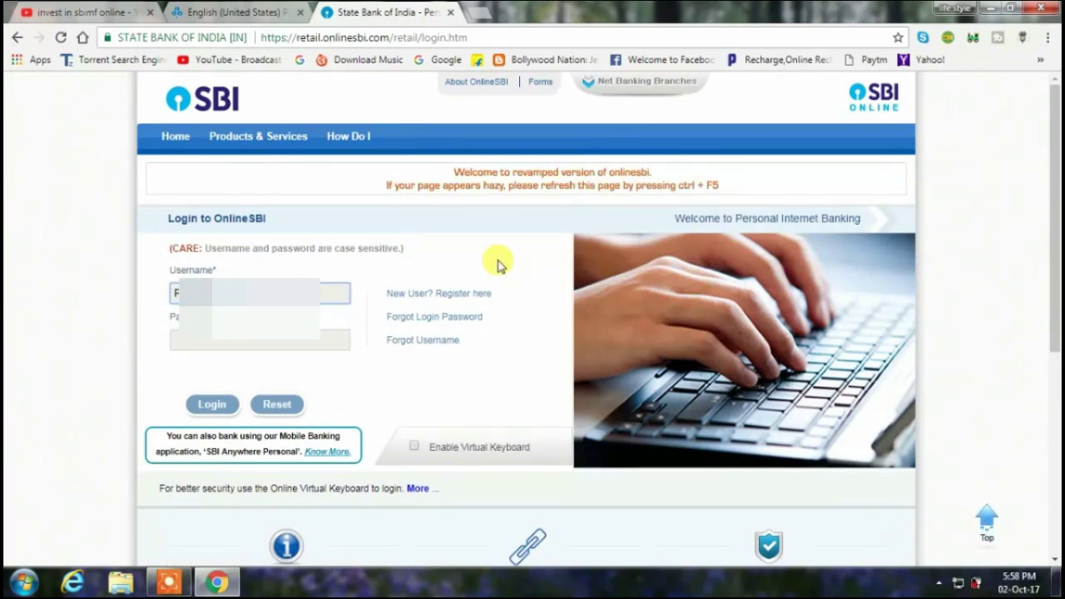
click(286, 344)
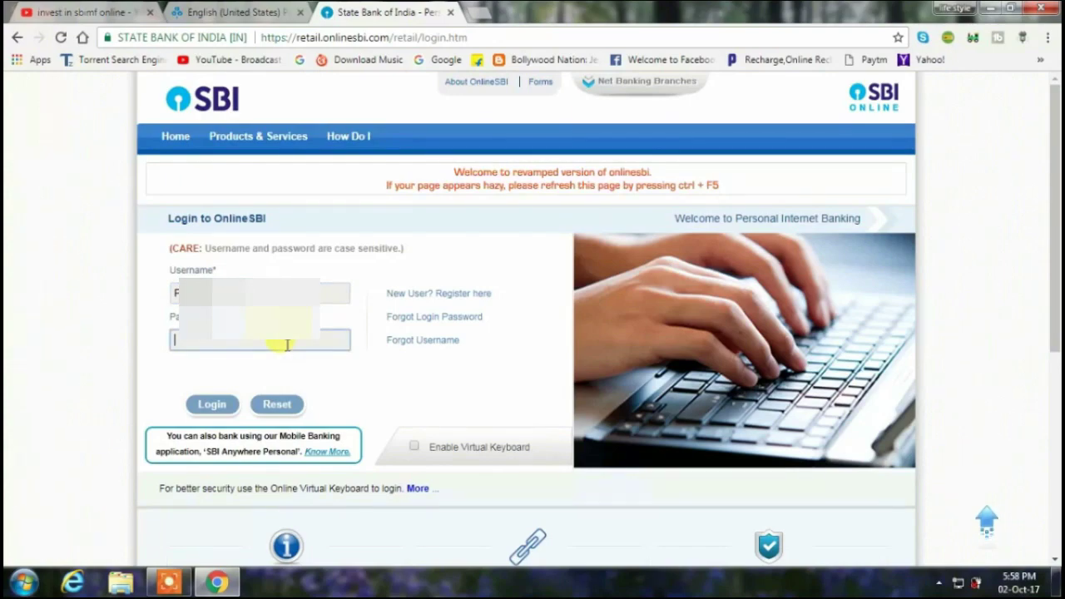
text(*****)
click(211, 404)
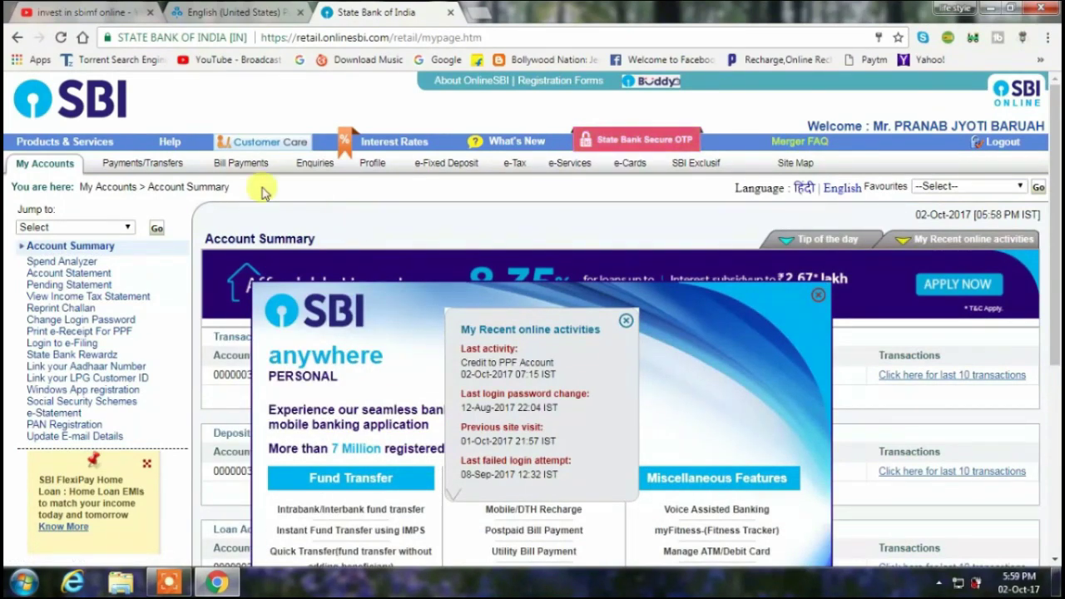
Open the form for adding a new biller in the bill payment section's biller management
click(242, 167)
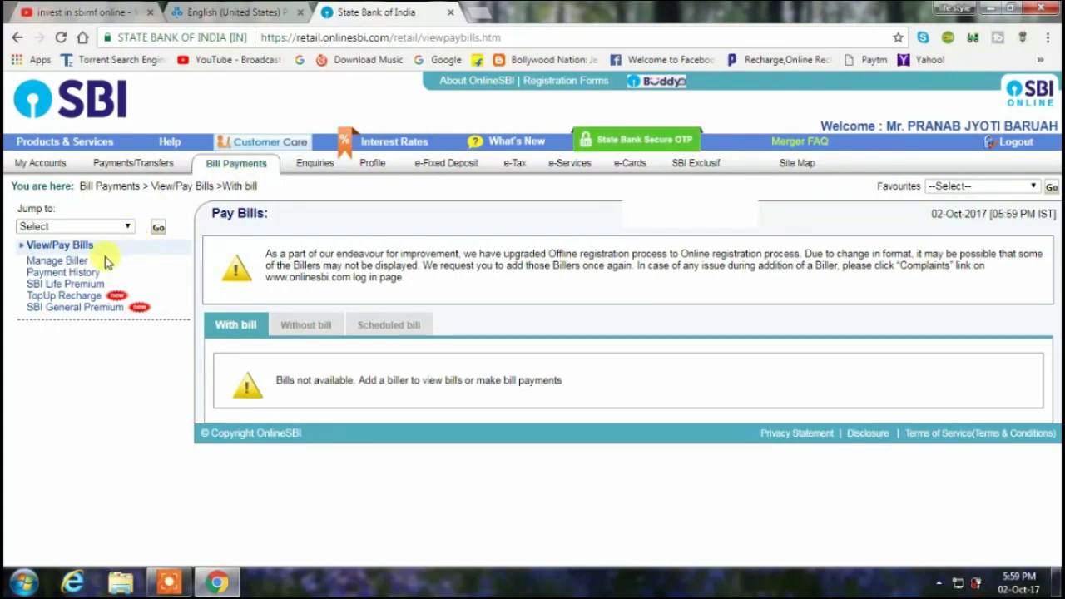
click(79, 261)
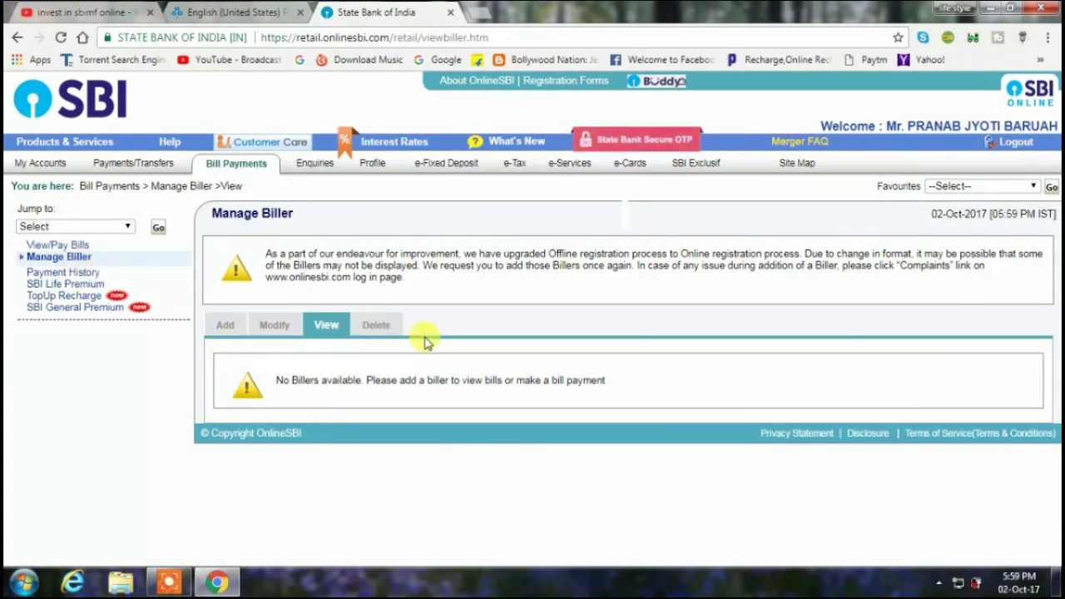
click(224, 326)
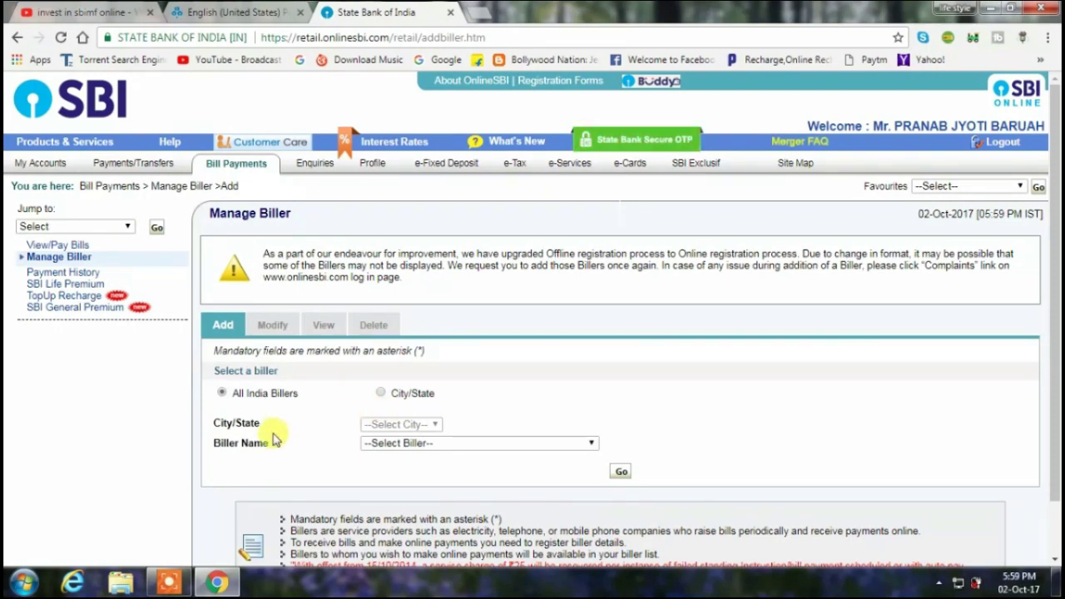
Choose SBI Mutual Fund as the All India biller and load its registration details form
click(557, 443)
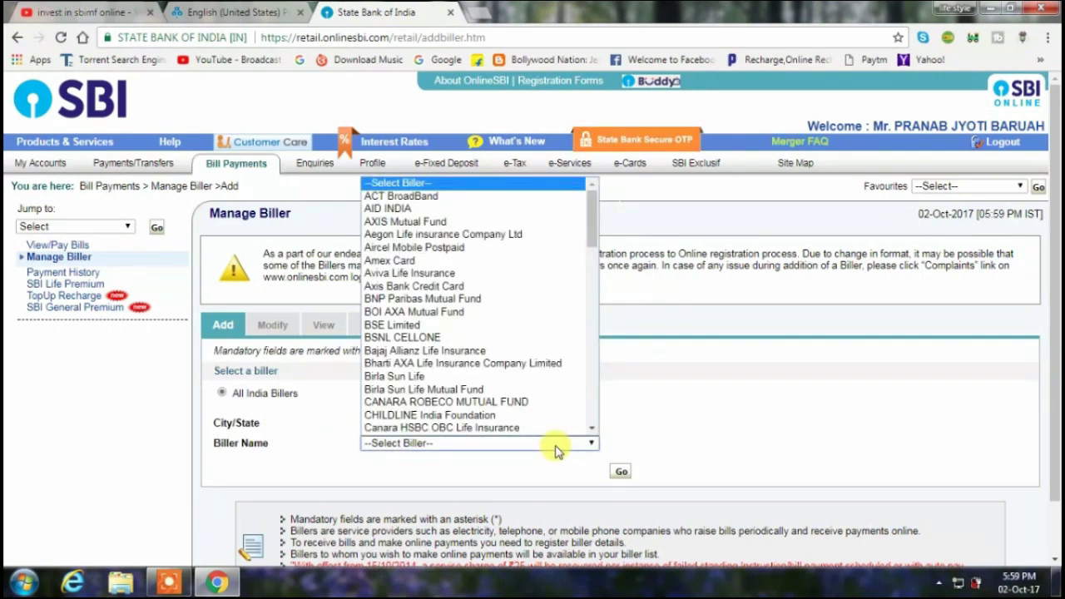
key(s)
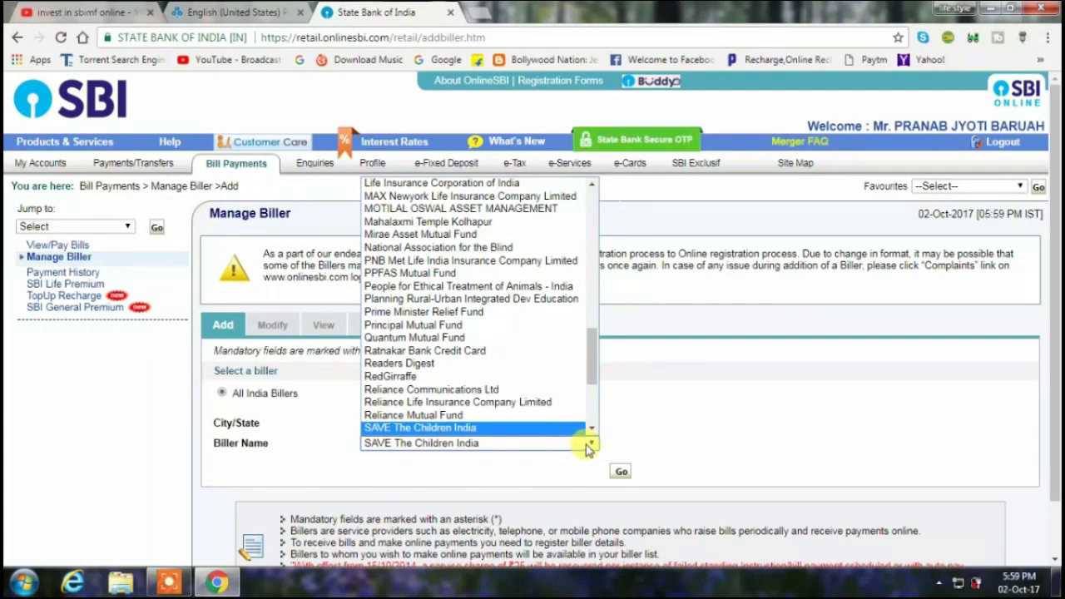
click(594, 429)
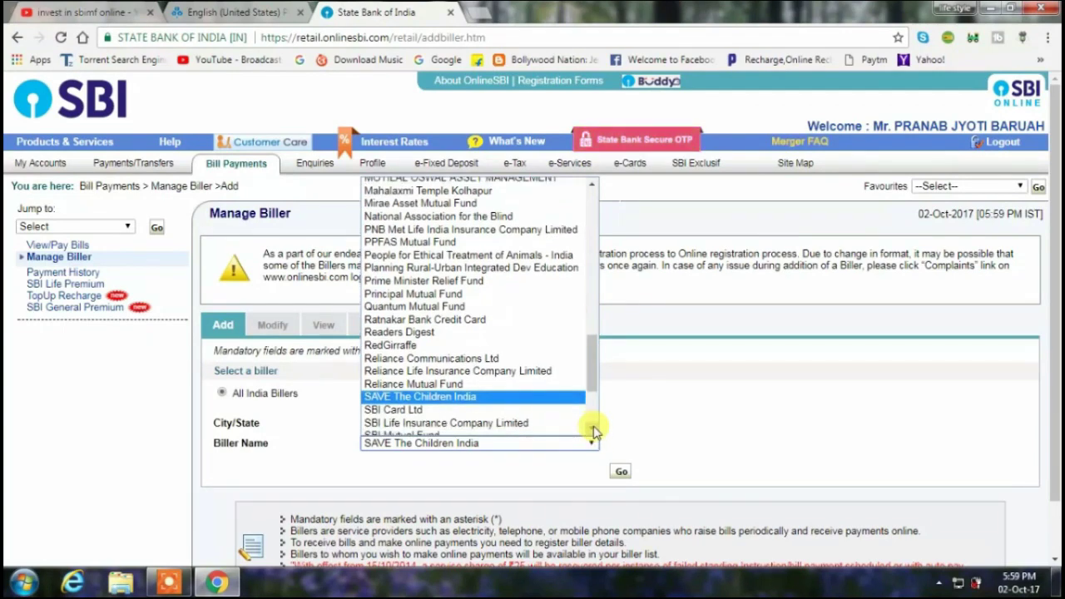
click(593, 429)
click(593, 429)
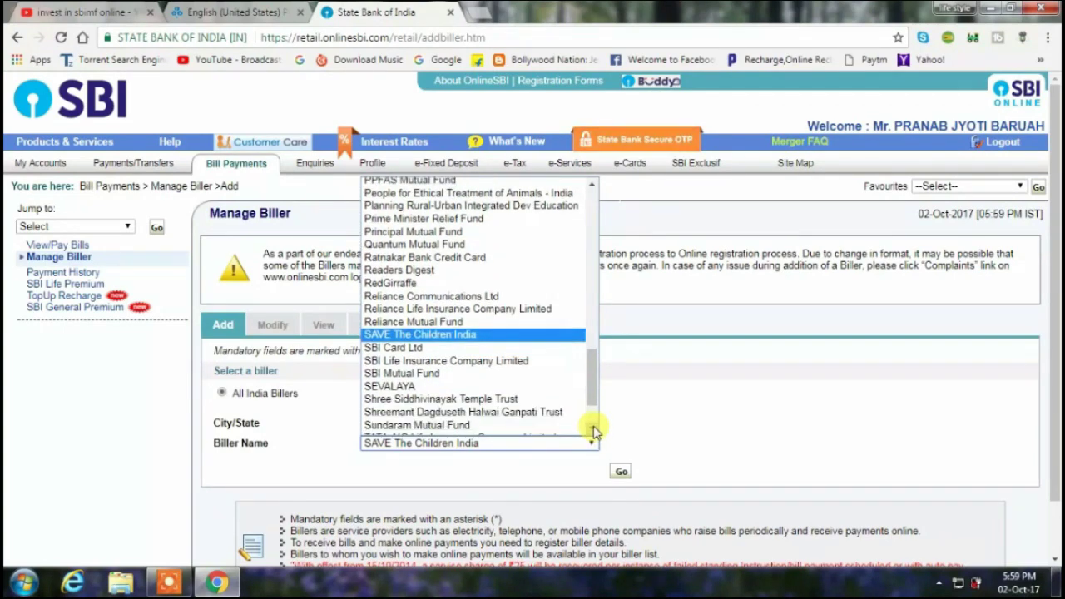
click(593, 429)
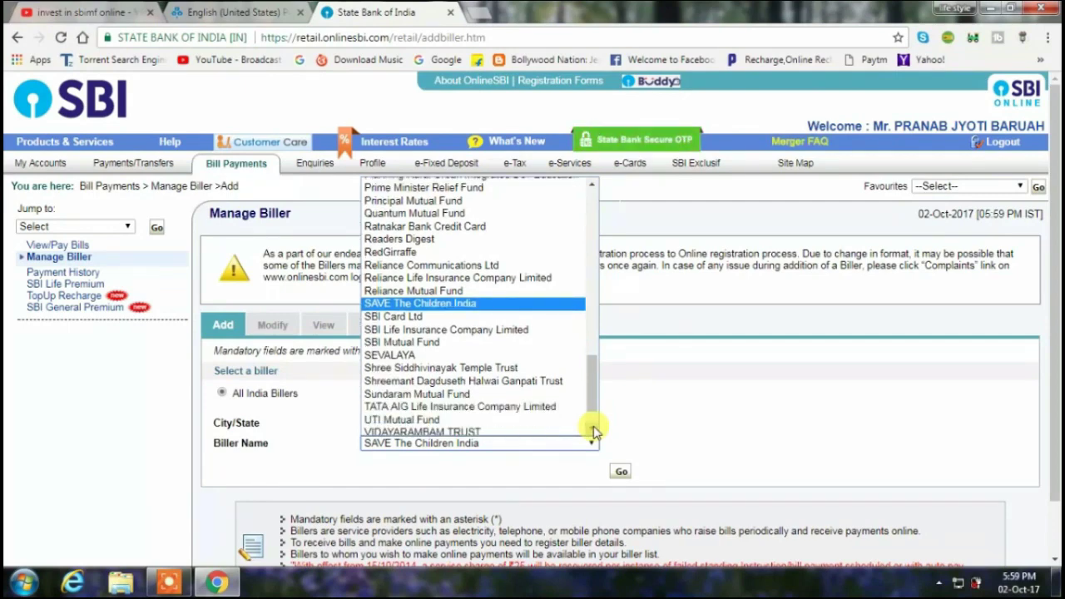
click(505, 343)
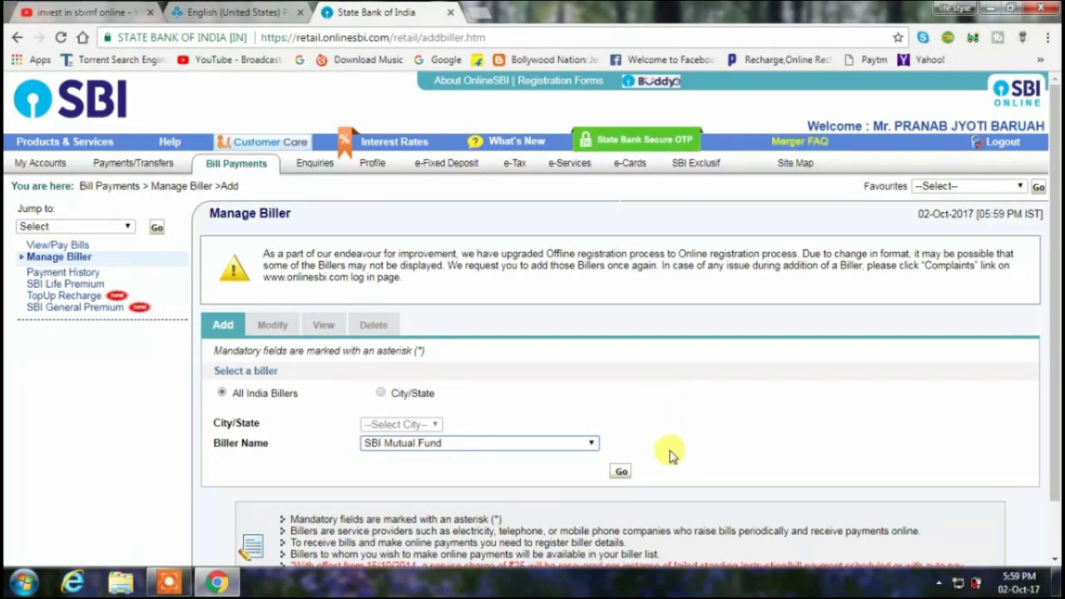
click(622, 472)
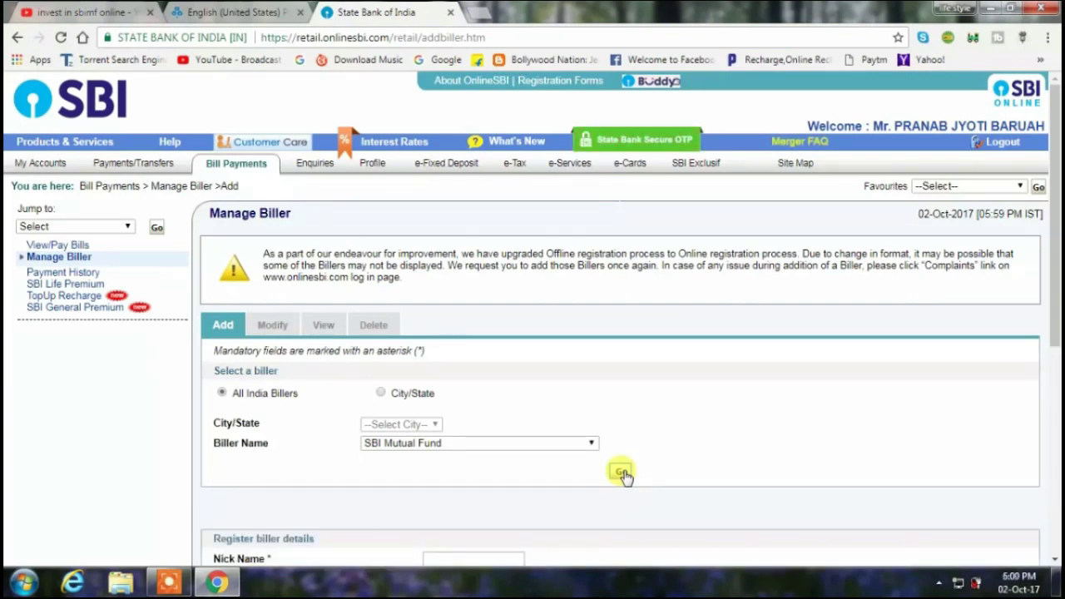
Nickname the biller sbimf and fill in the Unique Registration Number from the SBI Mutual Fund purchase confirmation page
scroll(730, 462, down, 2)
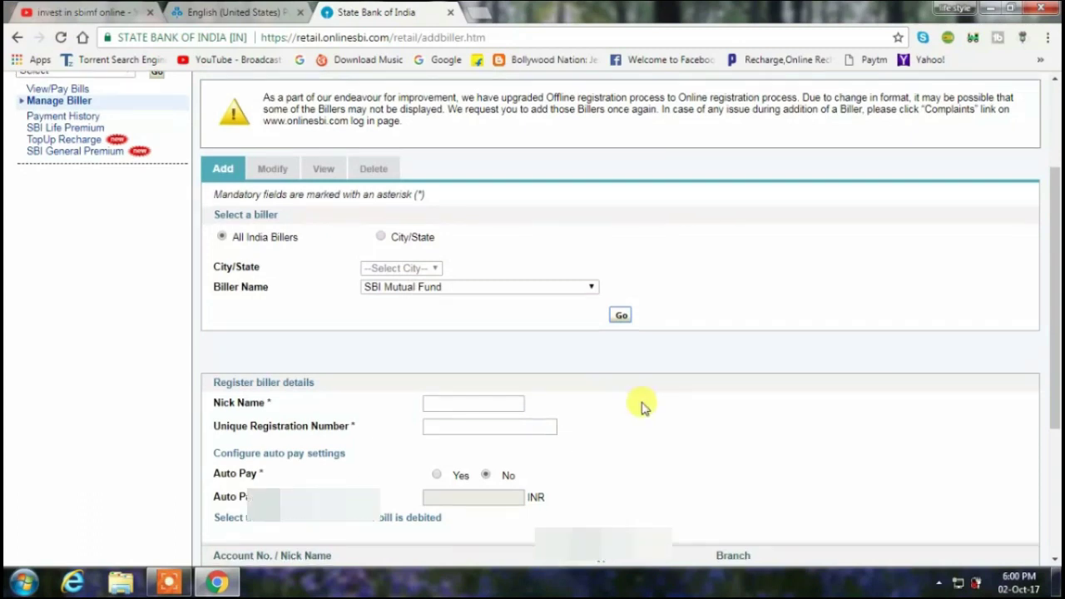
scroll(641, 406, down, 1)
click(472, 325)
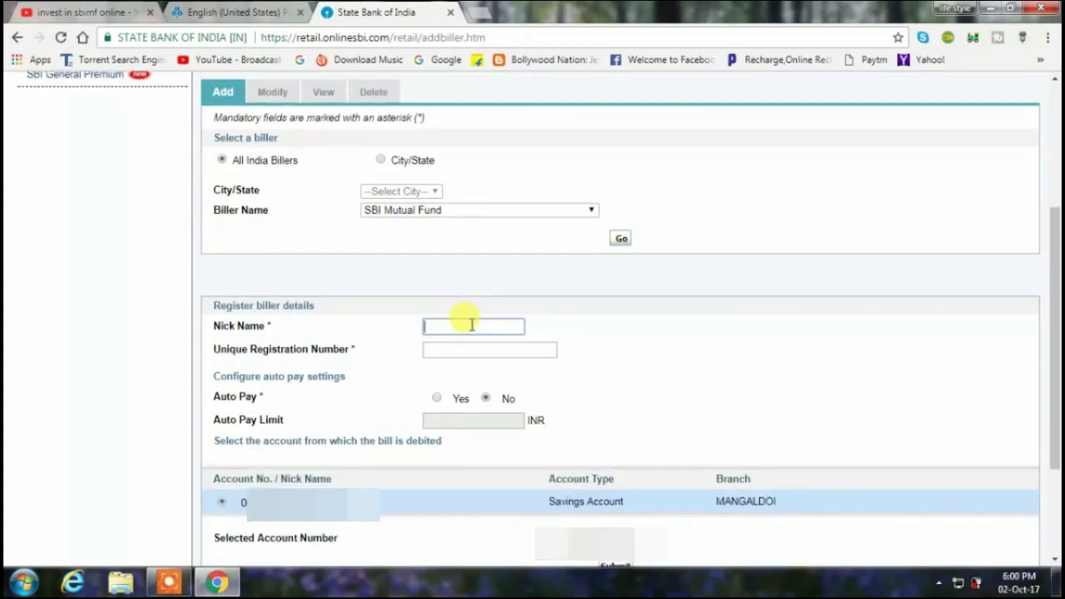
text(sbi b)
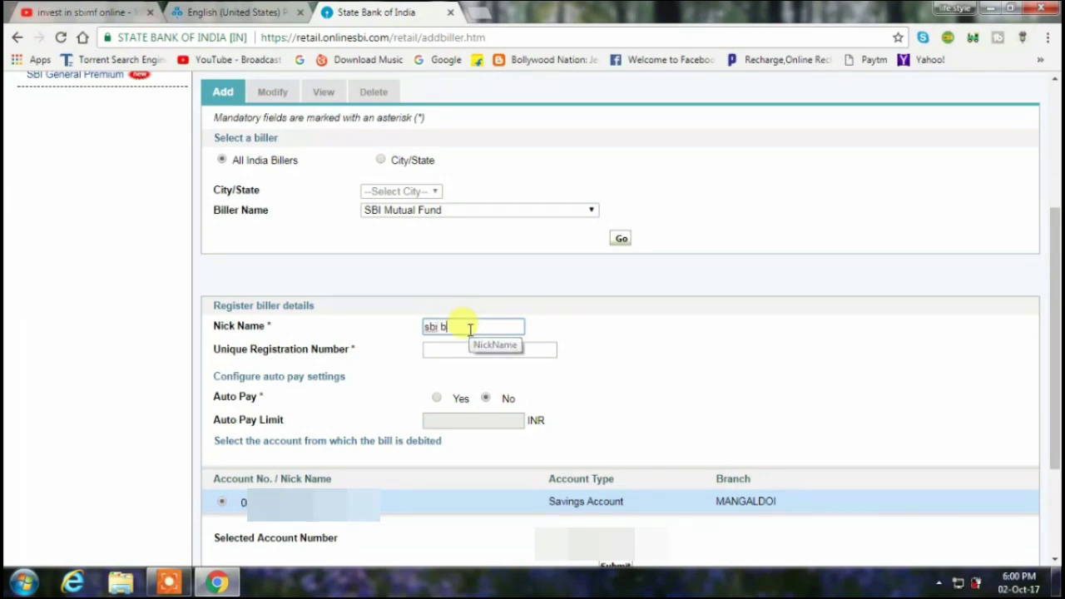
key(BackSpace)
key(BackSpace)
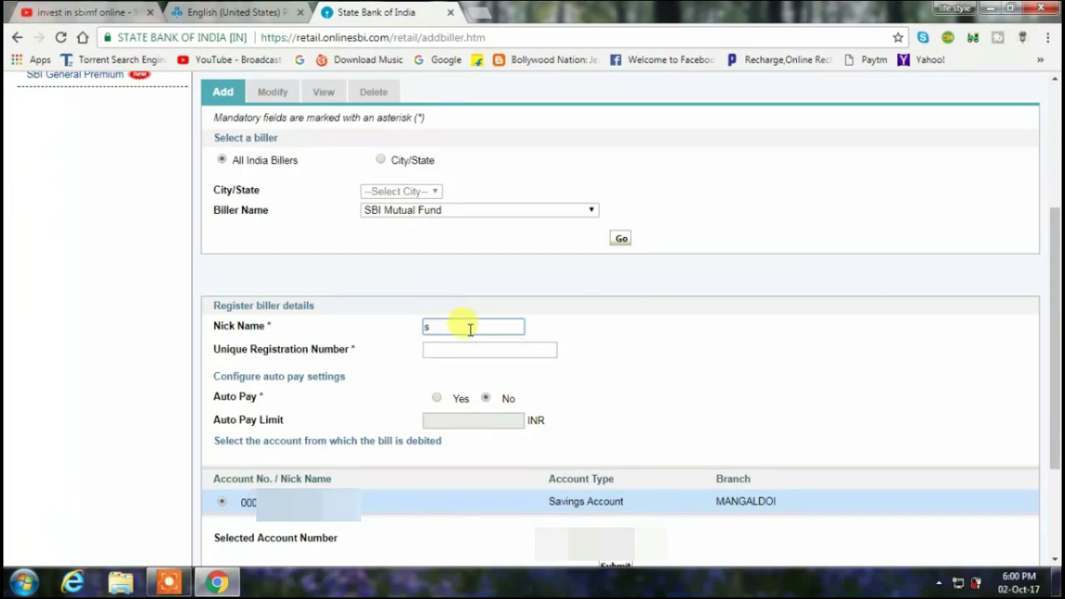
text(bimf)
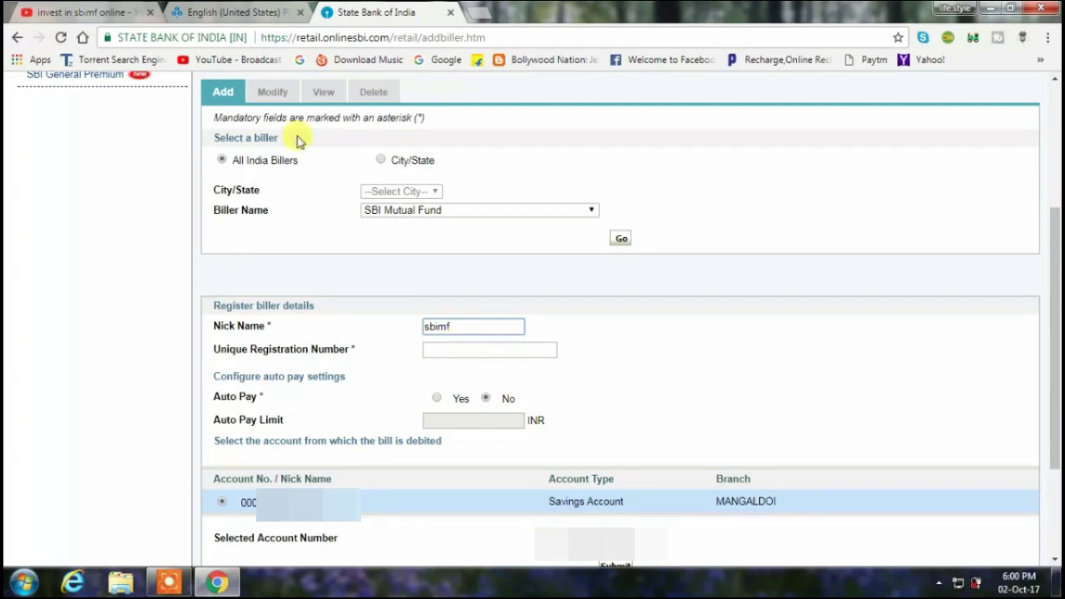
click(233, 12)
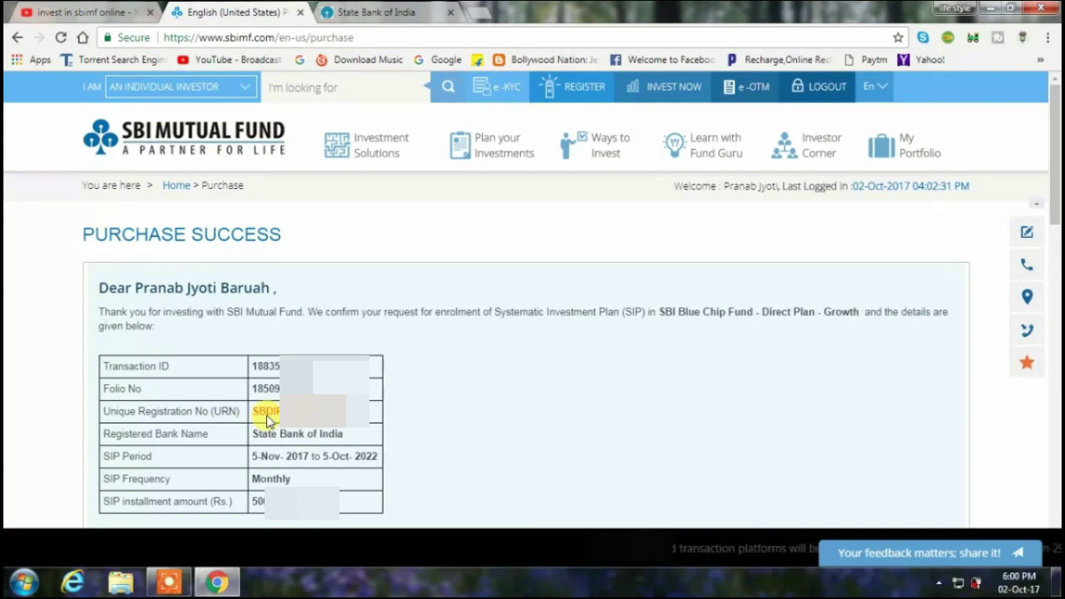
click(364, 12)
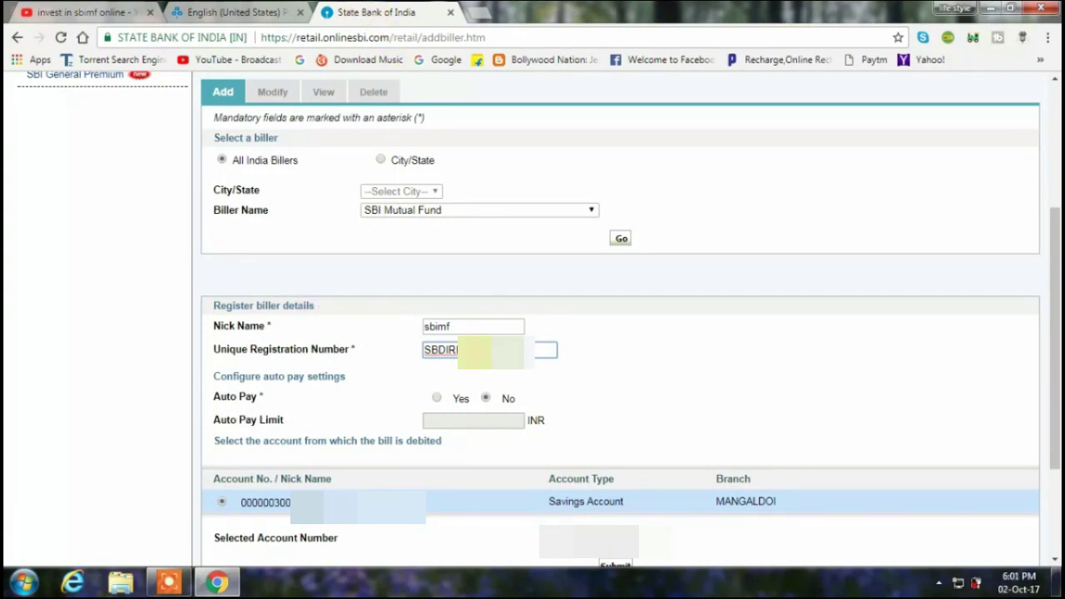
Enable auto pay with a limit of 500 INR and submit the biller registration, accepting the balance notice
click(436, 399)
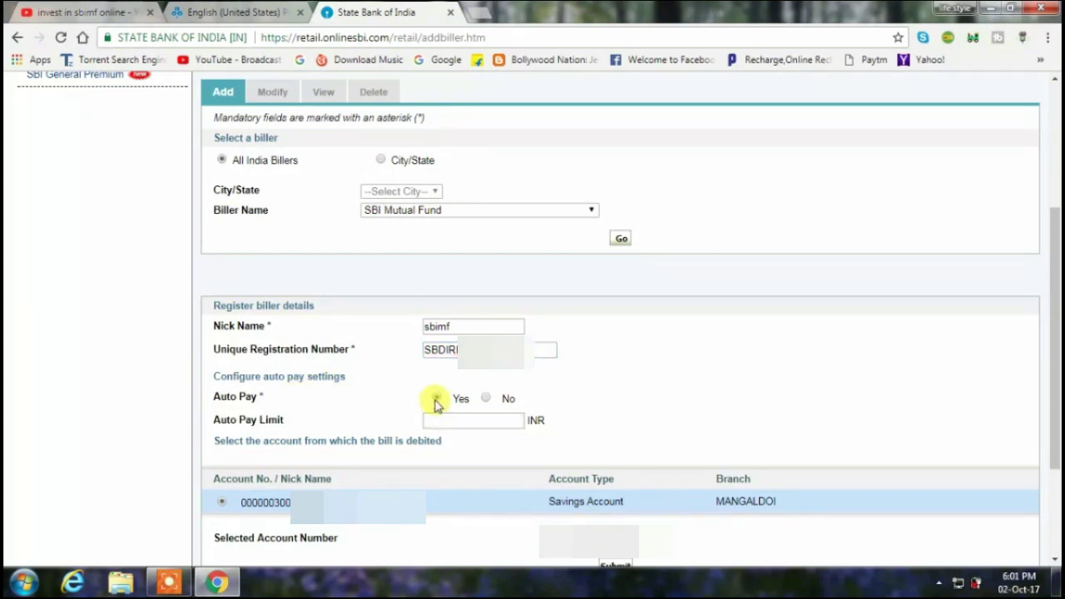
click(435, 422)
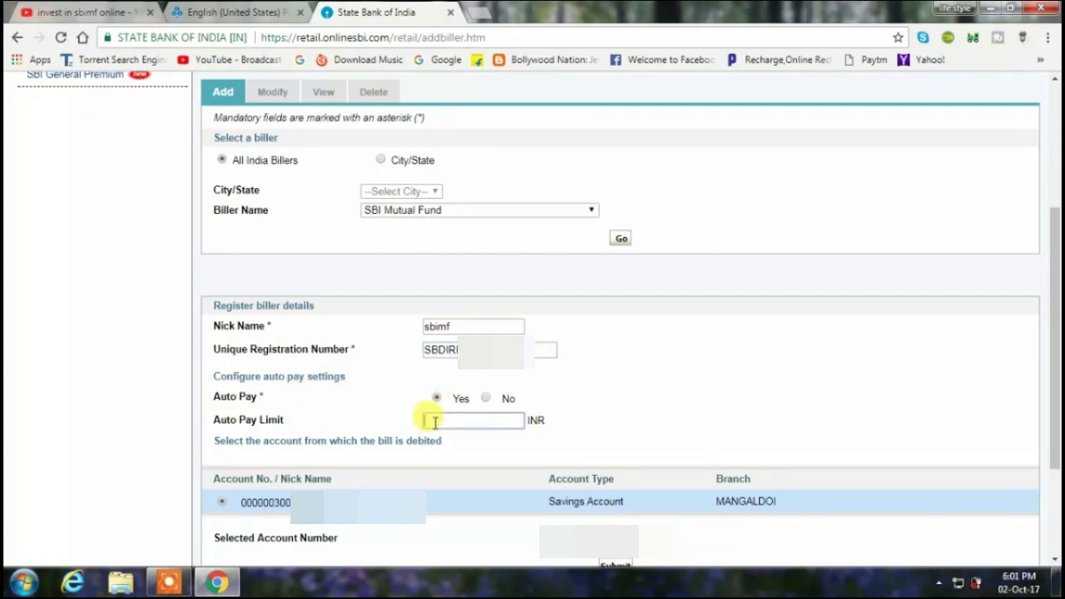
text(500)
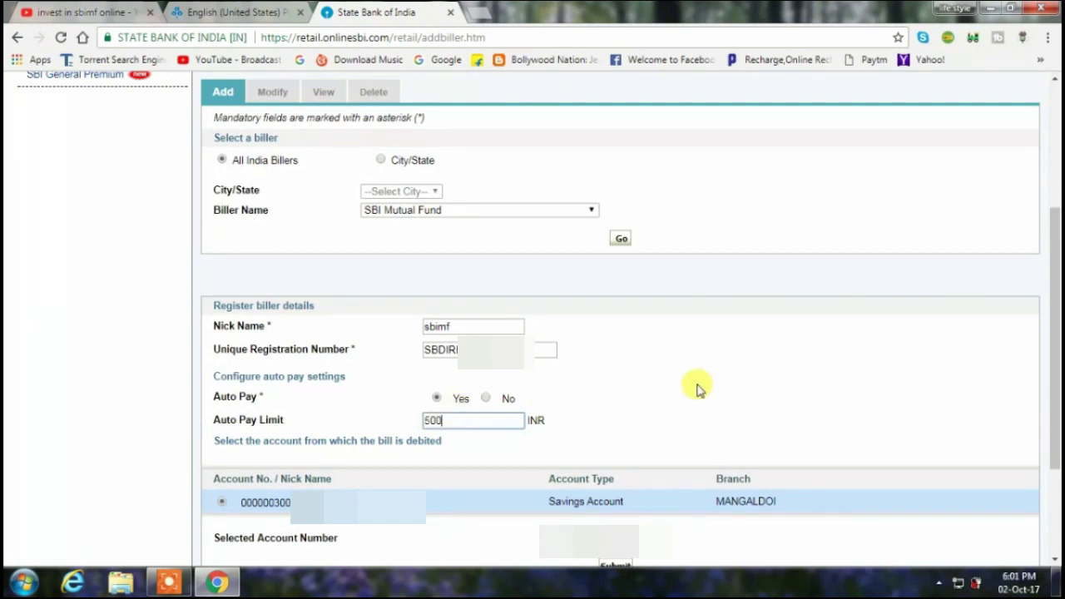
scroll(697, 390, down, 2)
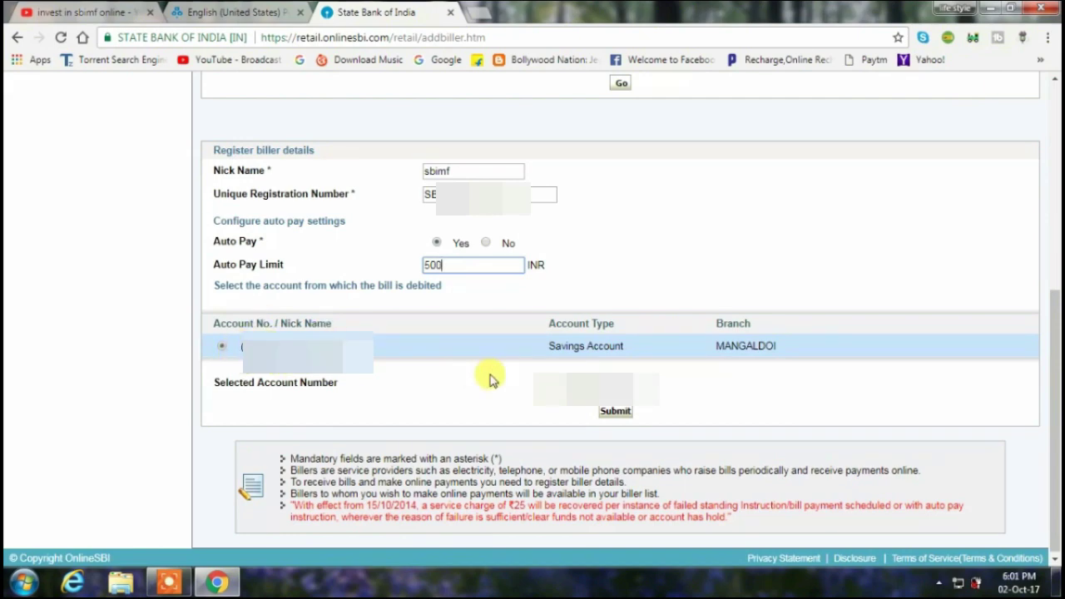
click(615, 412)
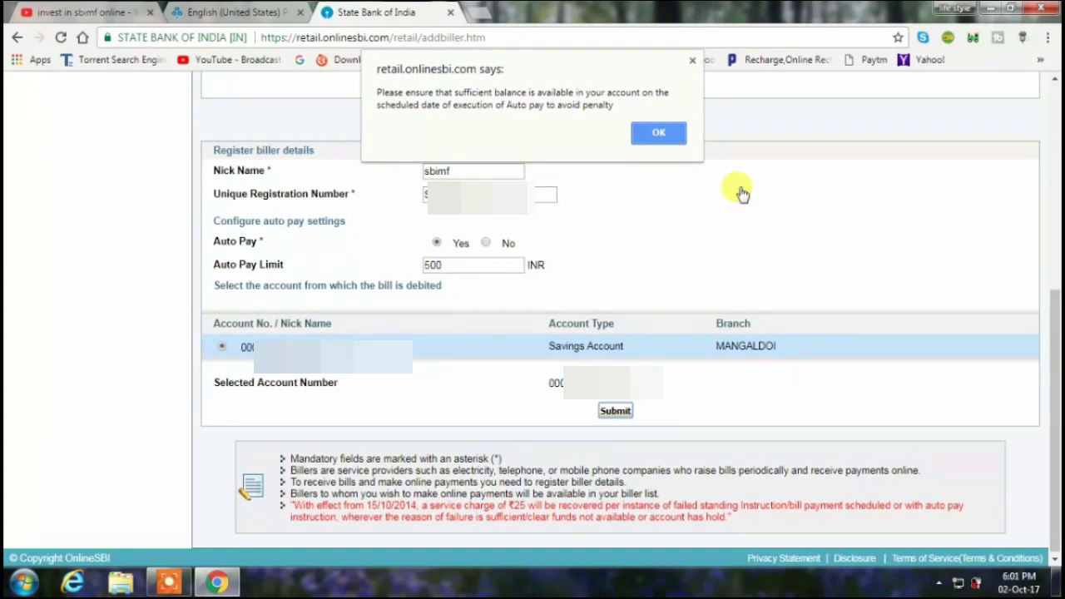
click(670, 133)
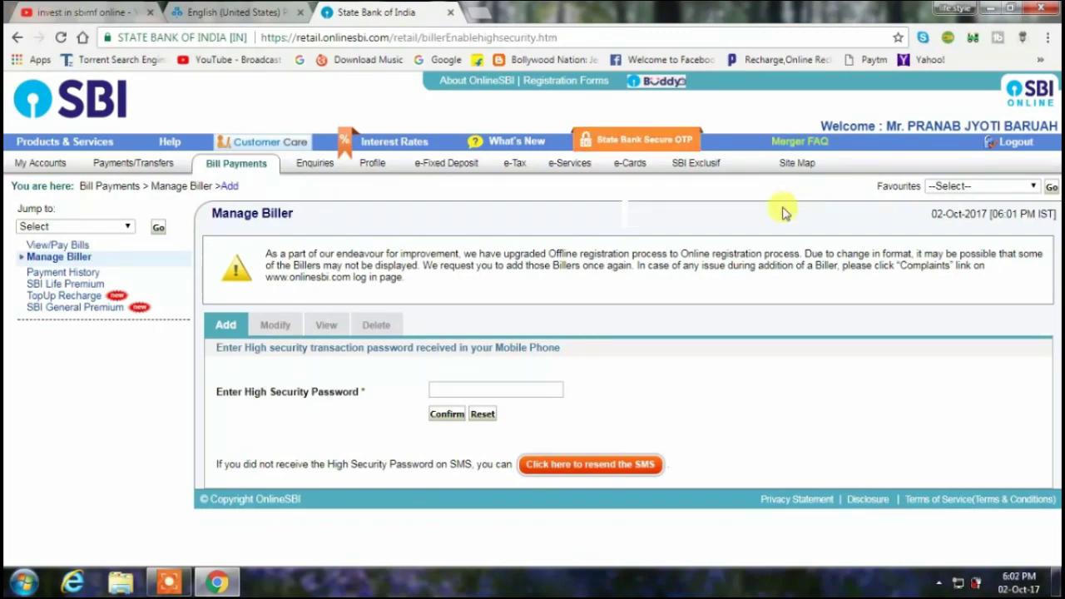
Enter the high security transaction password received by mobile phone and confirm the biller addition
click(542, 388)
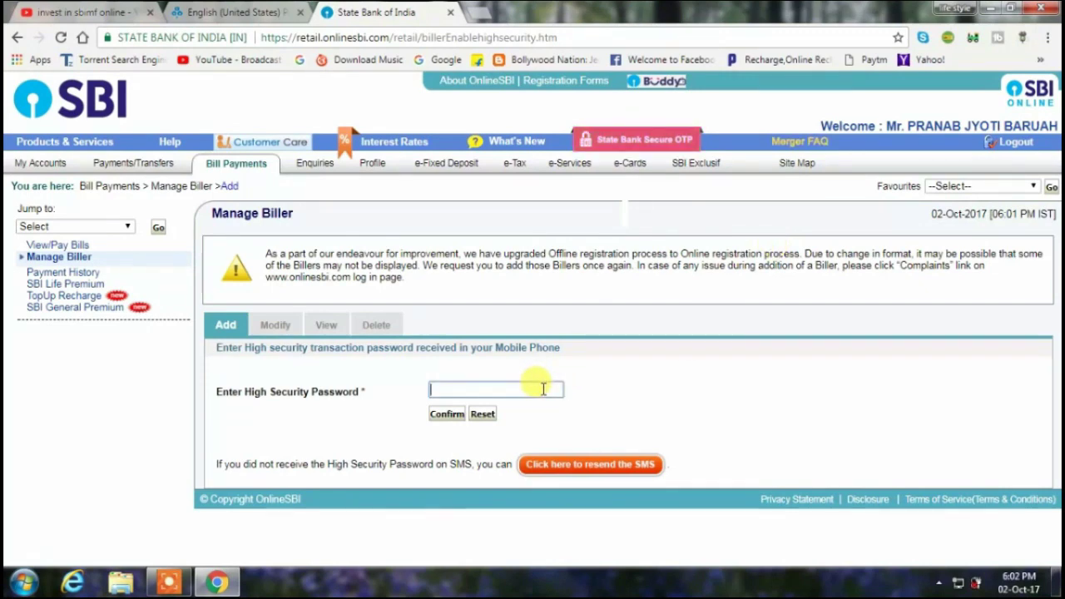
text(••)
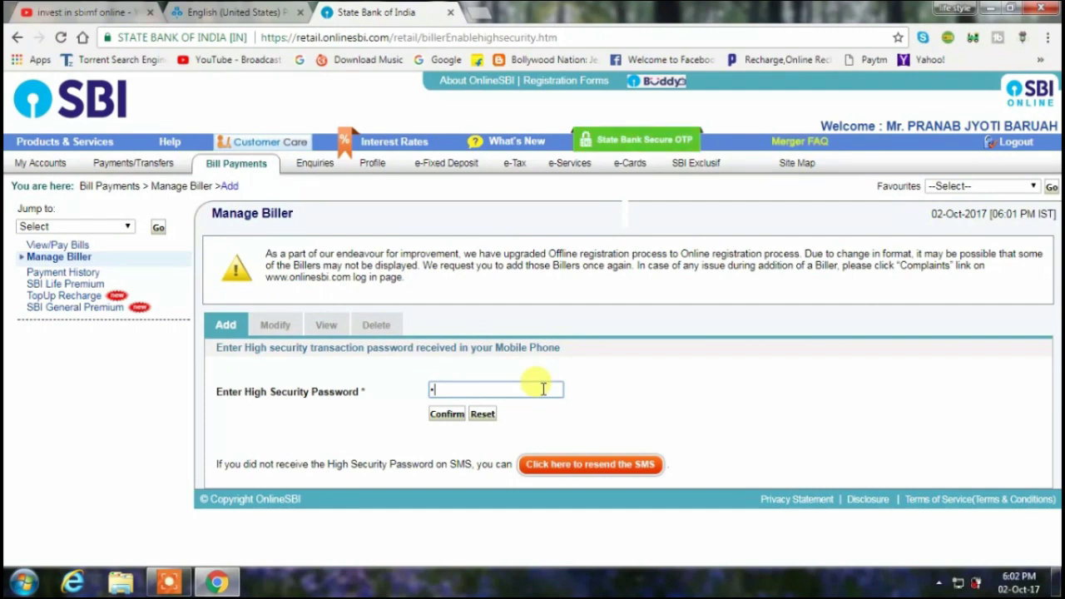
text(•••)
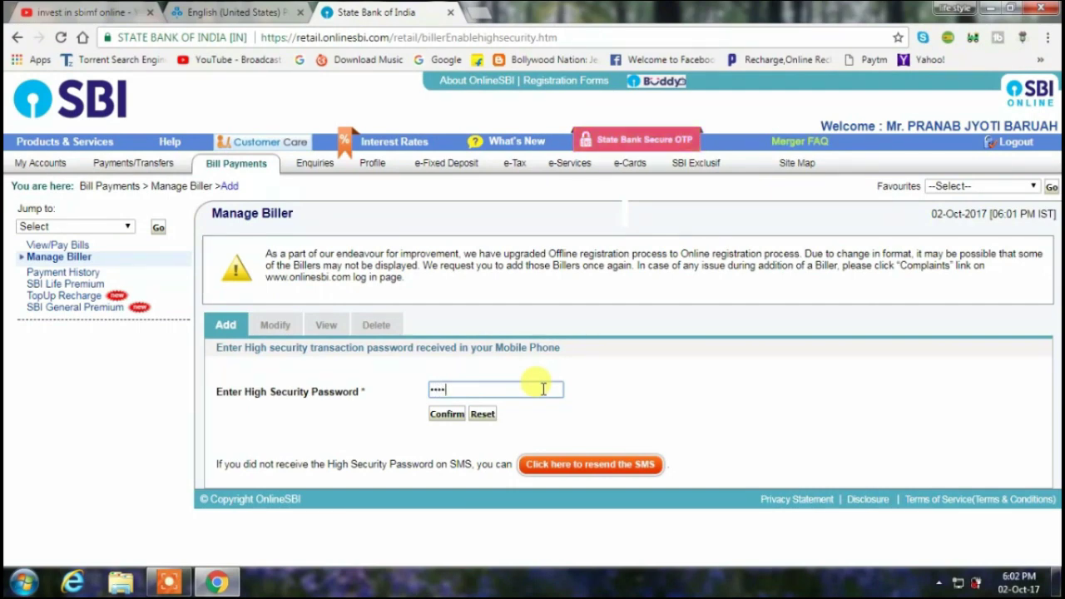
text(•••)
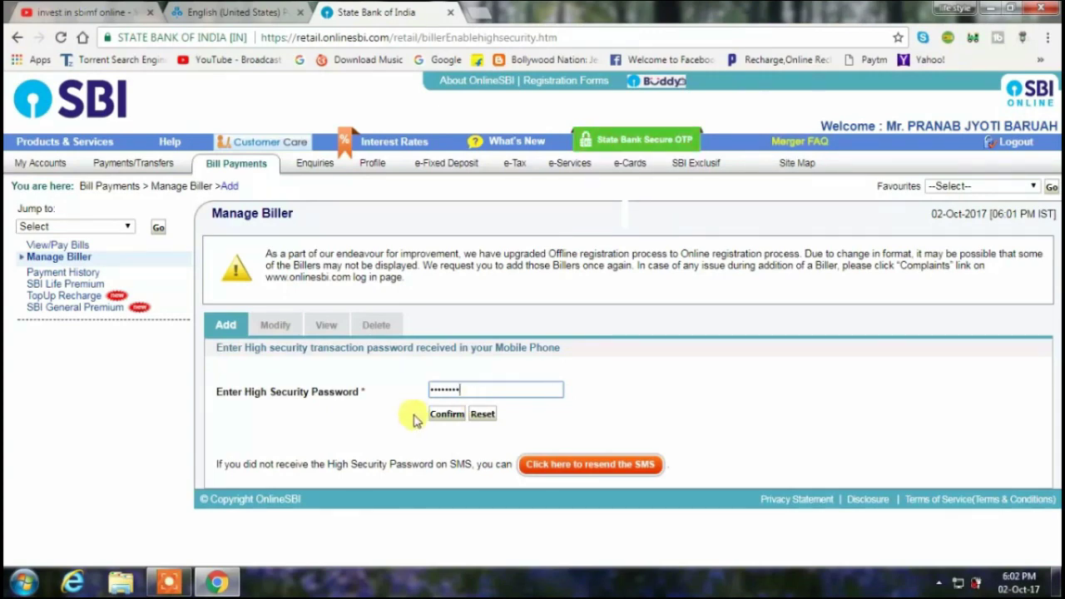
click(445, 414)
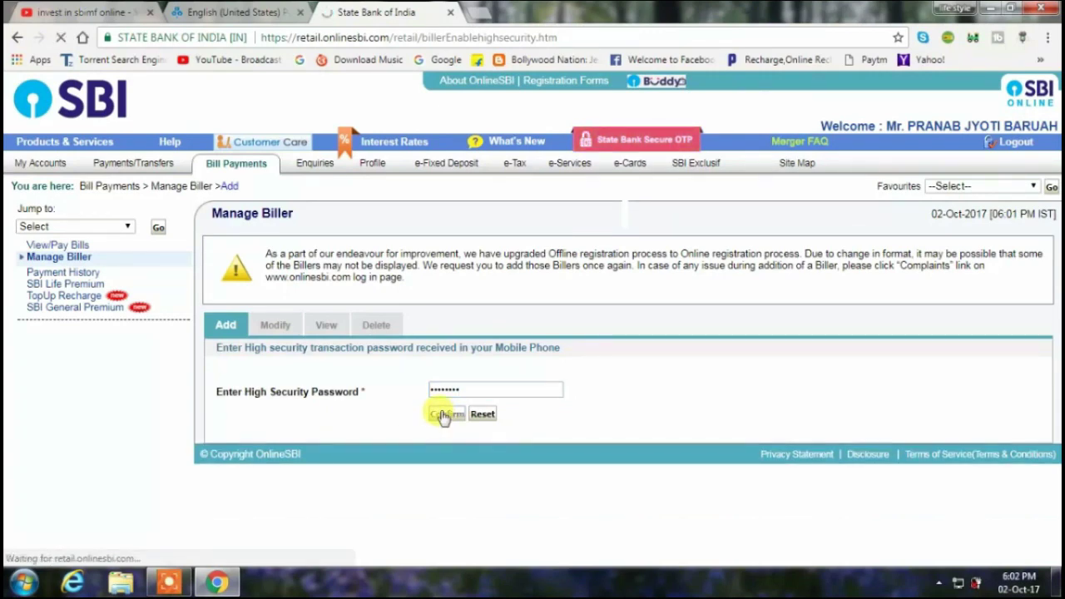